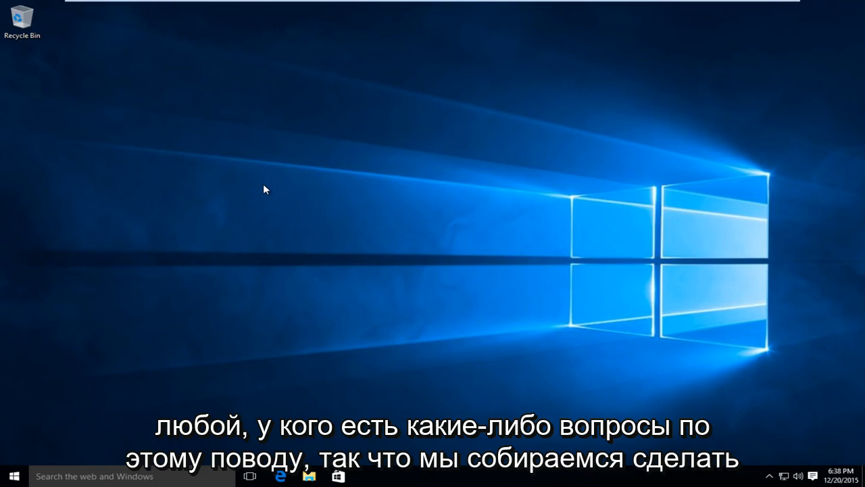
# - Search the Start menu for 'device manager'
pyautogui.click(15, 477)
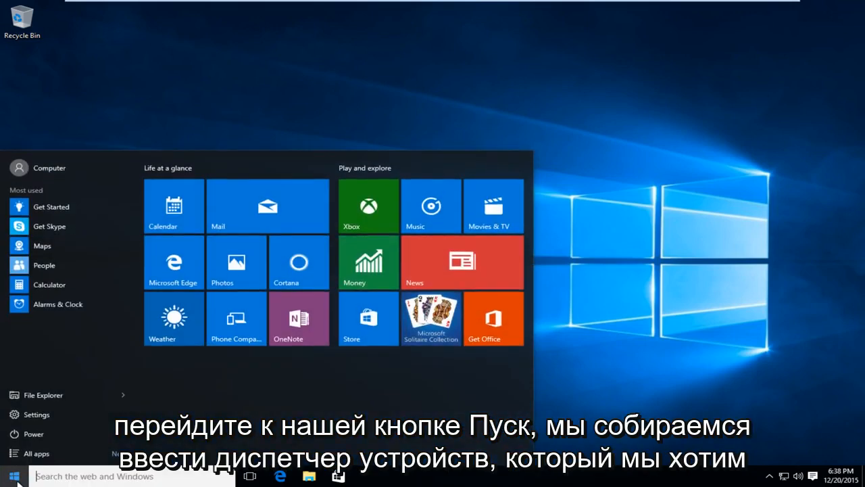
pyautogui.write('device m')
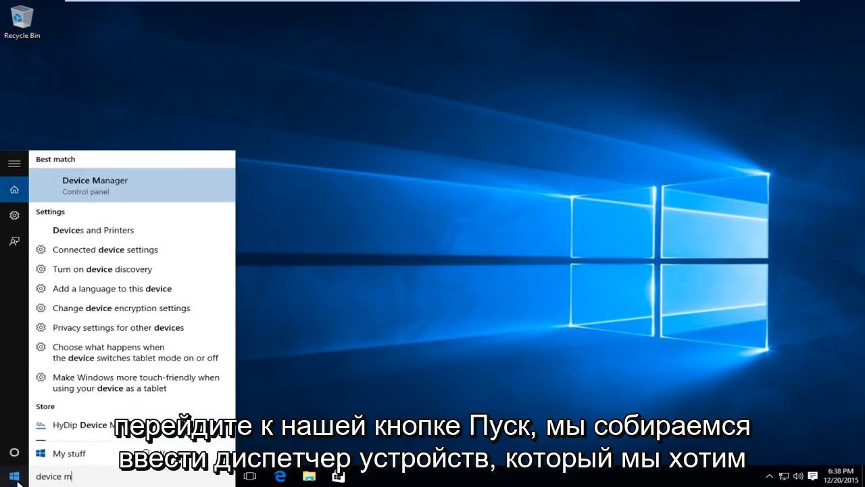
pyautogui.write('anage')
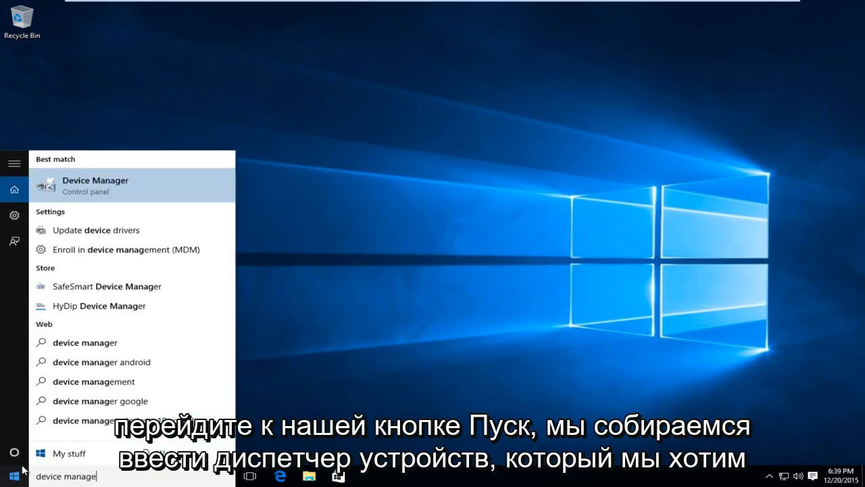
pyautogui.write('r')
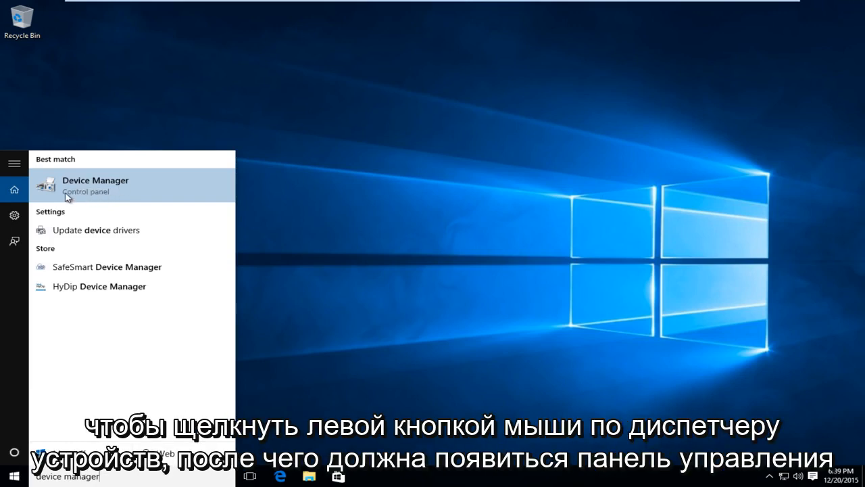
# - Launch Device Manager, centre its window, and select VMware SVGA 3D under Display adapters
pyautogui.click(131, 183)
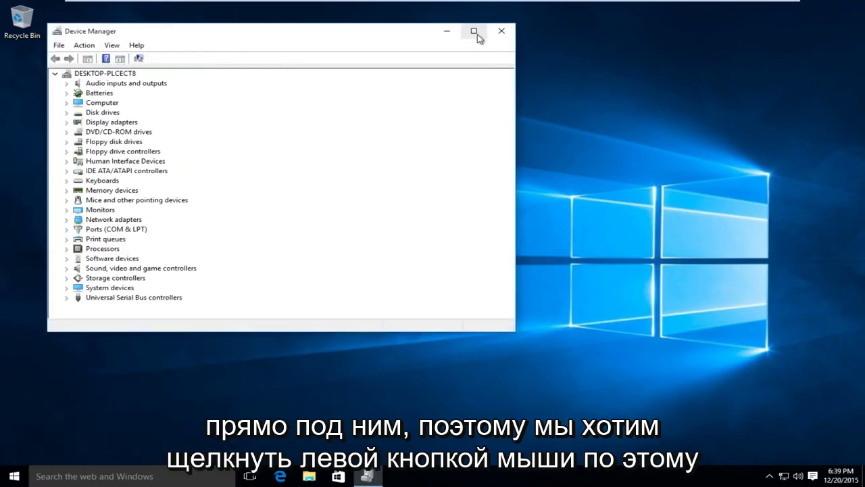
pyautogui.moveTo(473, 30); pyautogui.dragTo(509, 46)
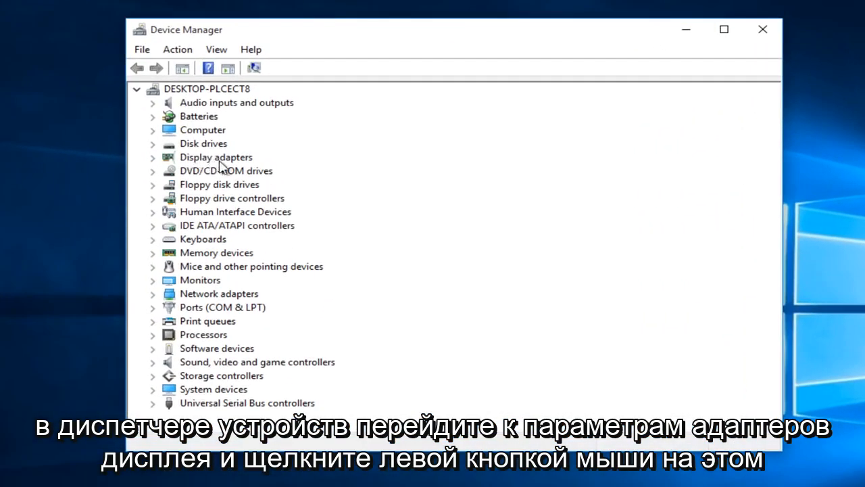
pyautogui.click(153, 157)
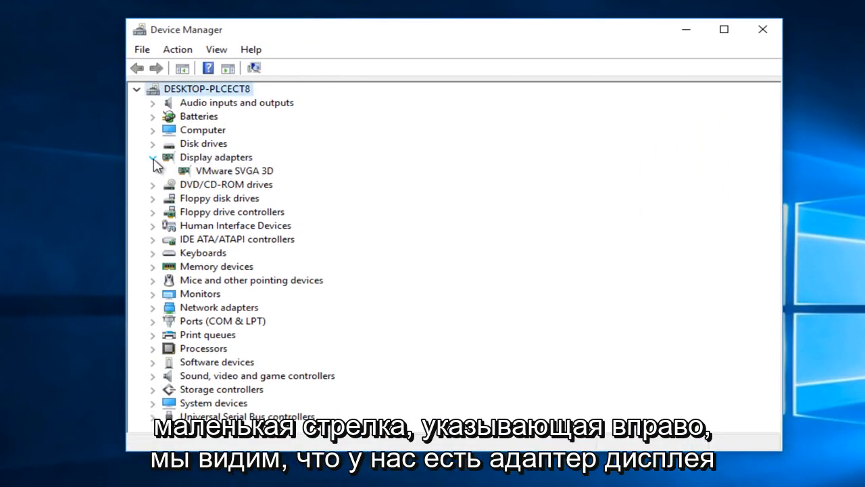
pyautogui.click(216, 174)
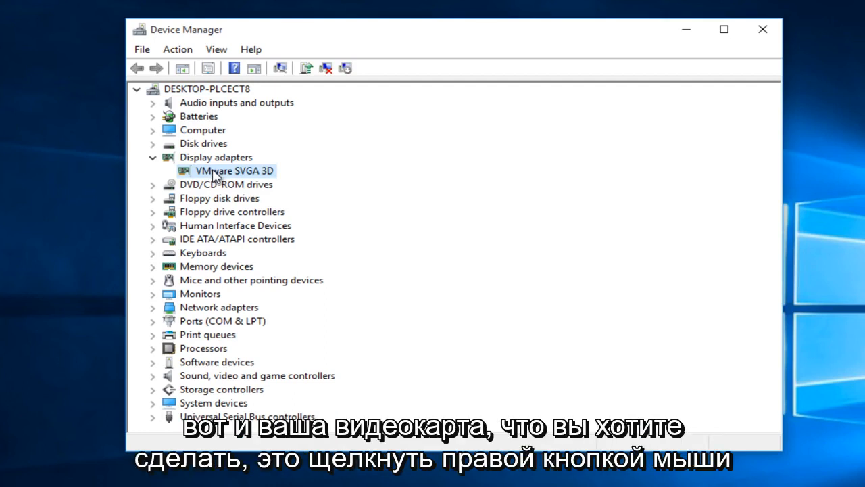
# - Start Update Driver Software for VMware SVGA 3D from its context menu
pyautogui.rightClick(216, 175)
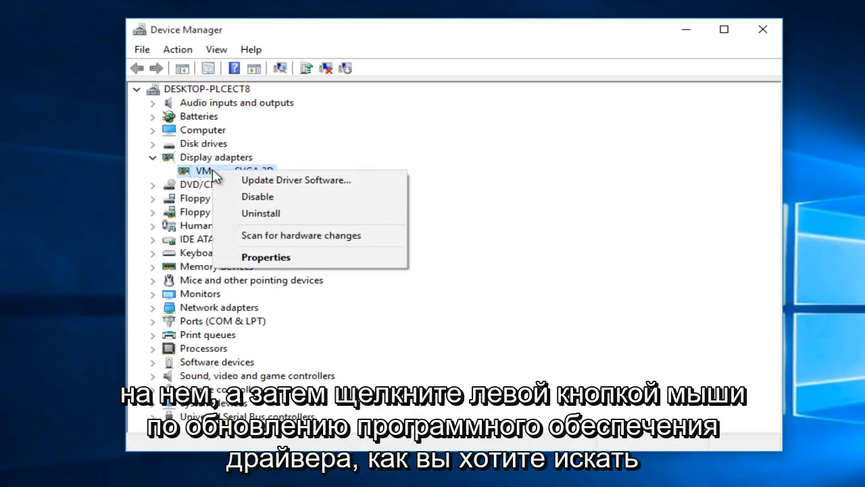
pyautogui.click(249, 185)
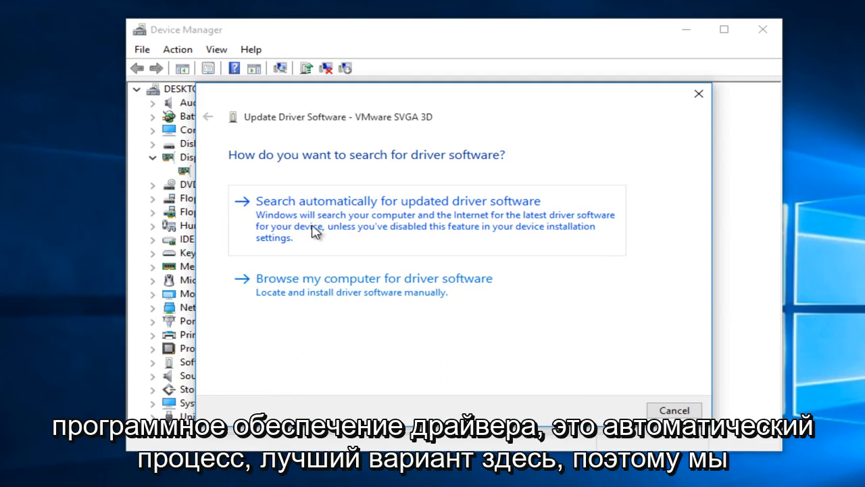
# - Have Windows search automatically for updated VMware SVGA 3D drivers
pyautogui.click(335, 227)
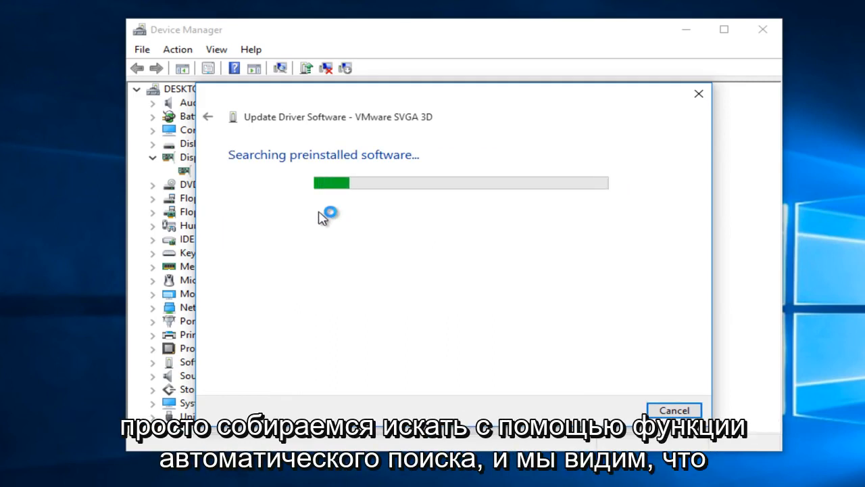